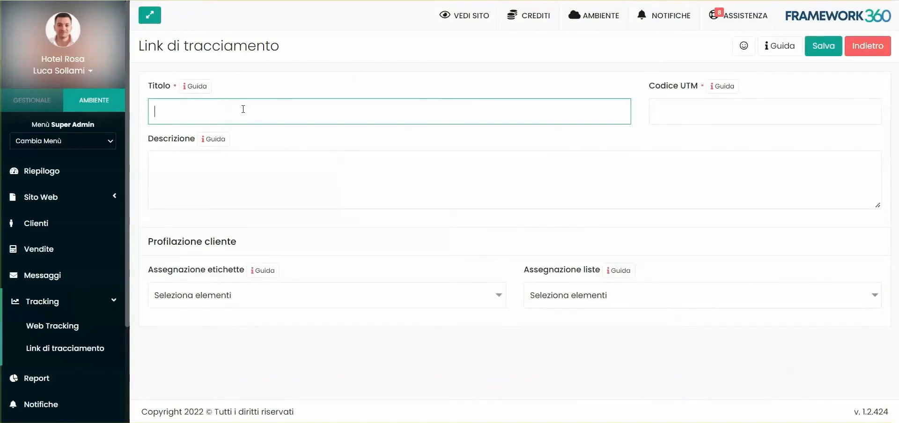
# Title the tracking link "Campagna Natale" and give it the UTM code "campagnanatale"
pyautogui.write('Campagna Natale')
pyautogui.click(669, 88)
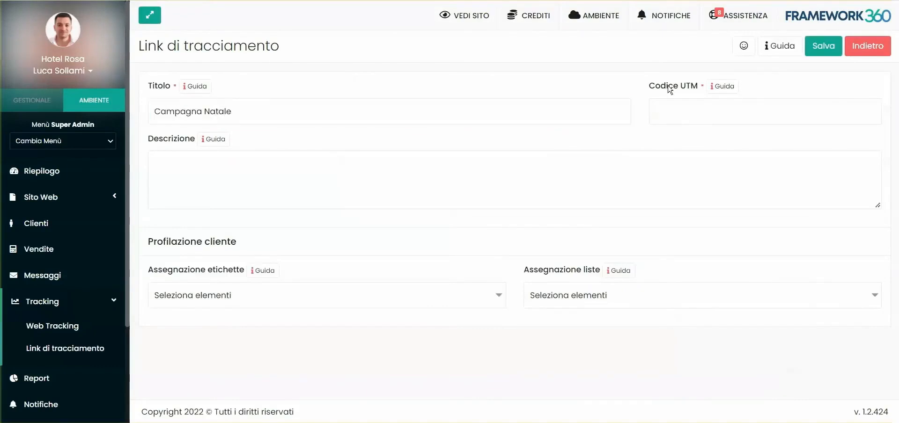
pyautogui.click(673, 107)
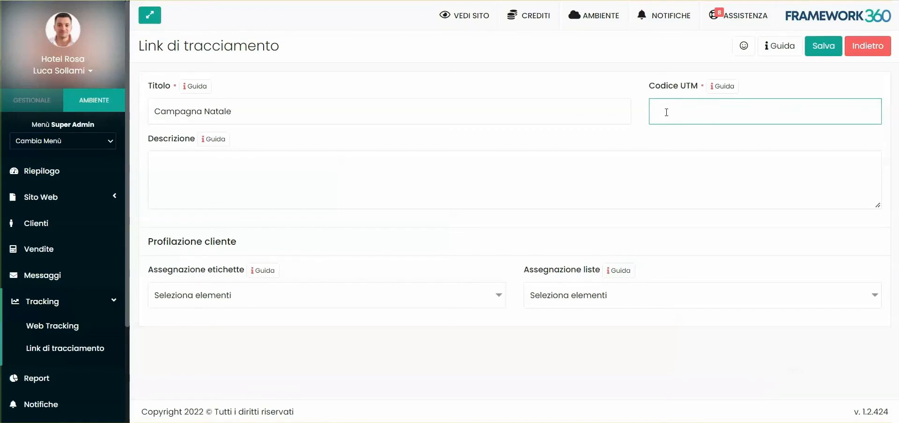
pyautogui.write('campagnanatale')
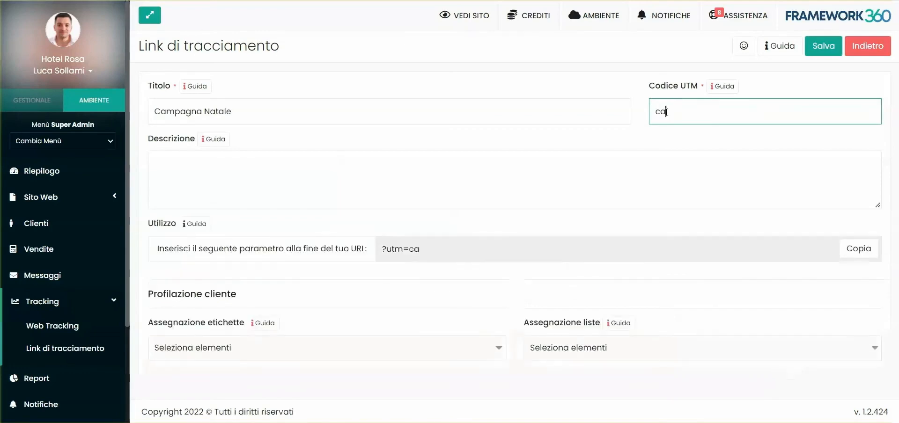
pyautogui.click(317, 220)
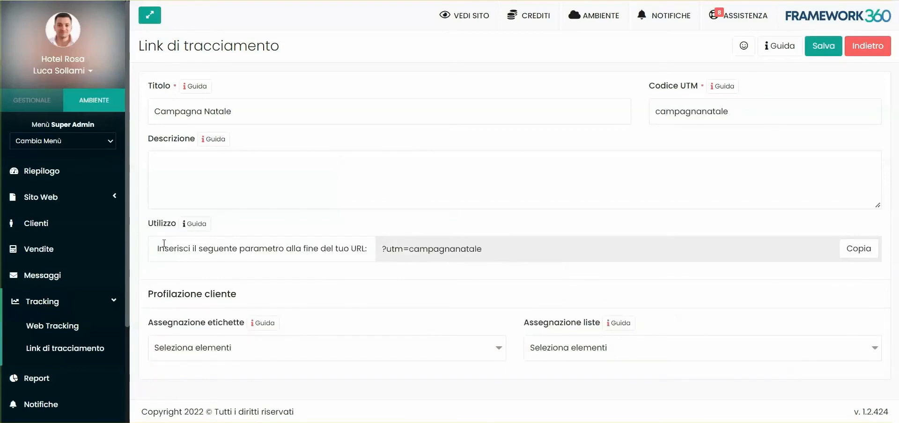
# Copy the tracking link's URL parameter and save the tracking link
pyautogui.click(866, 253)
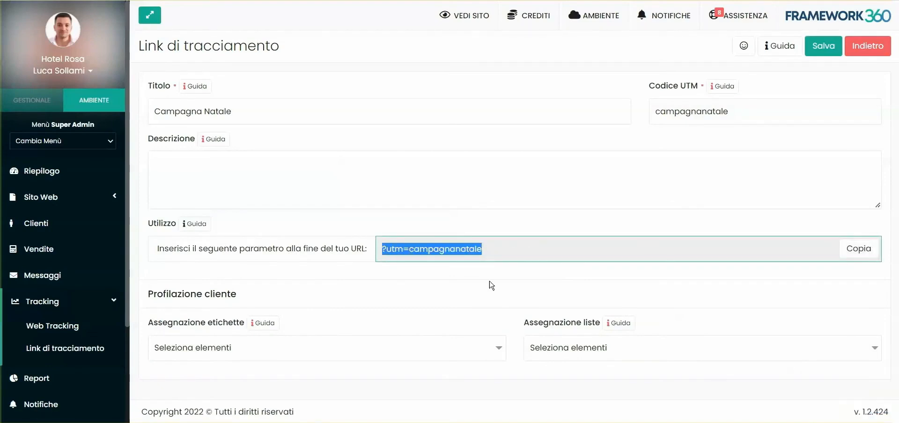
pyautogui.click(403, 276)
pyautogui.click(822, 46)
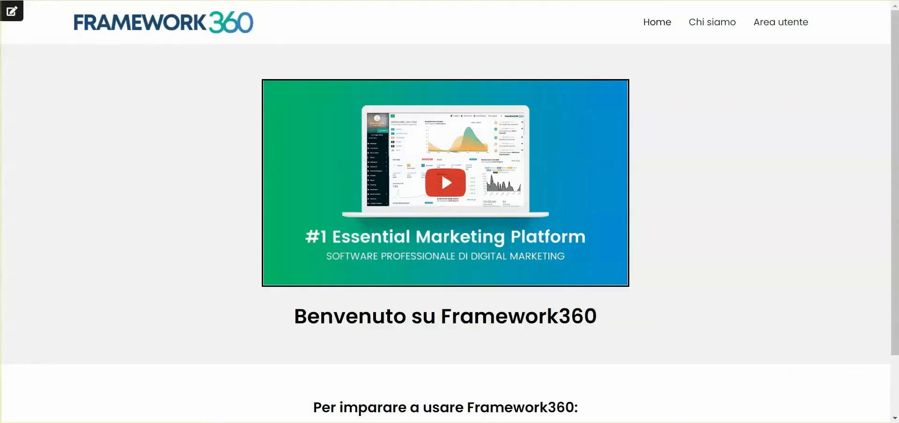
pyautogui.click(352, 422)
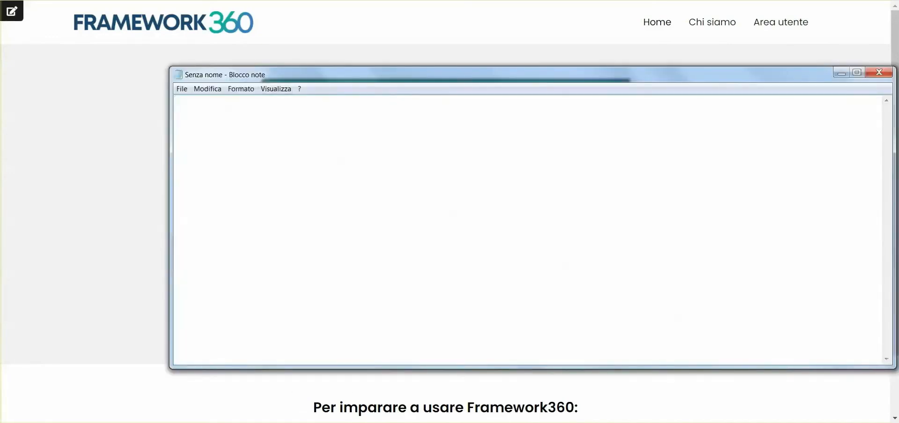
pyautogui.hotkey('alt', 'Tab')
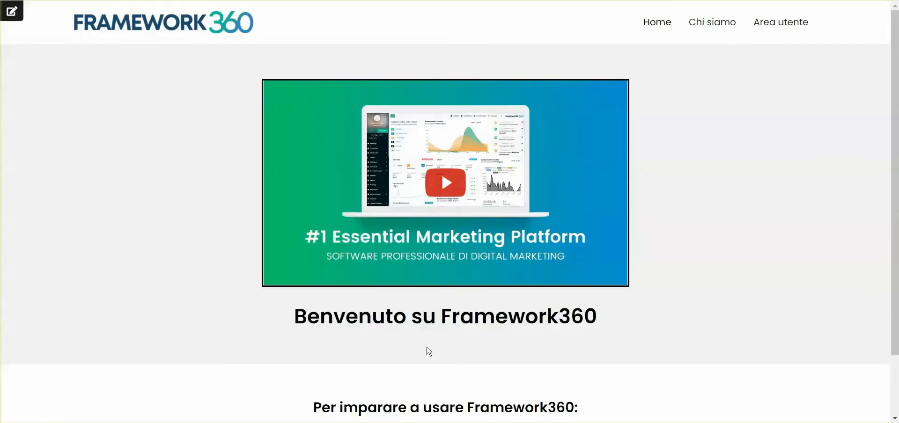
pyautogui.hotkey('alt', 'Tab')
pyautogui.hotkey('ctrl', 'v')
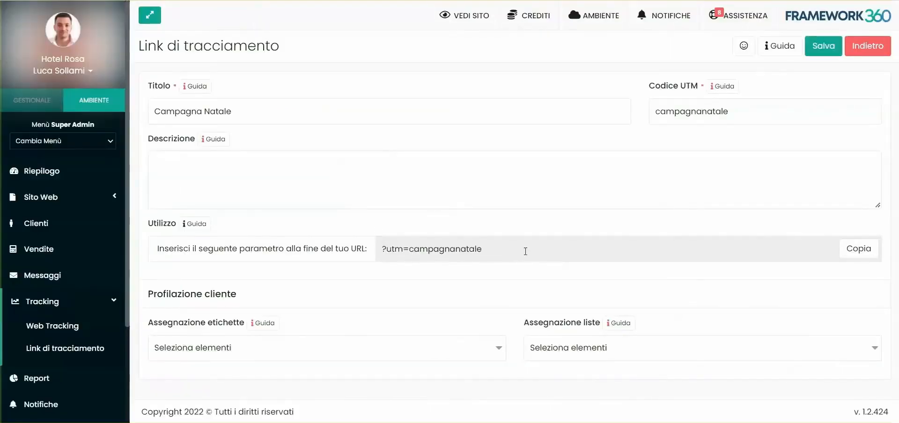
pyautogui.click(525, 251)
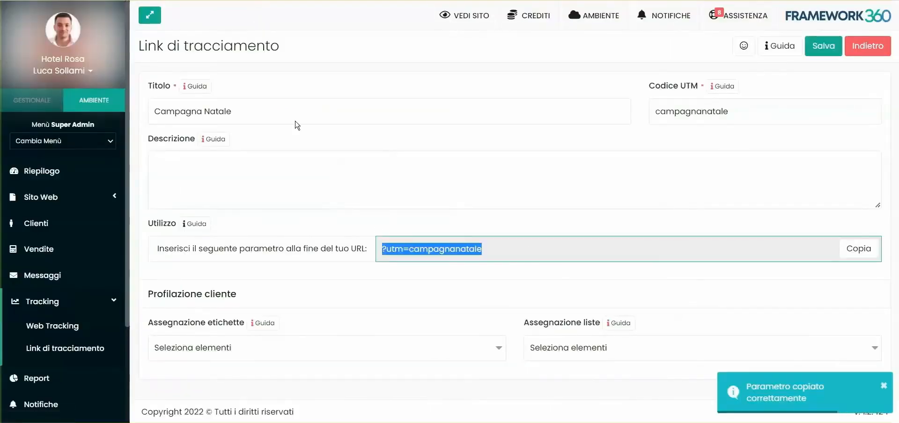
pyautogui.hotkey('alt', 'Tab')
pyautogui.hotkey('ctrl', 'v')
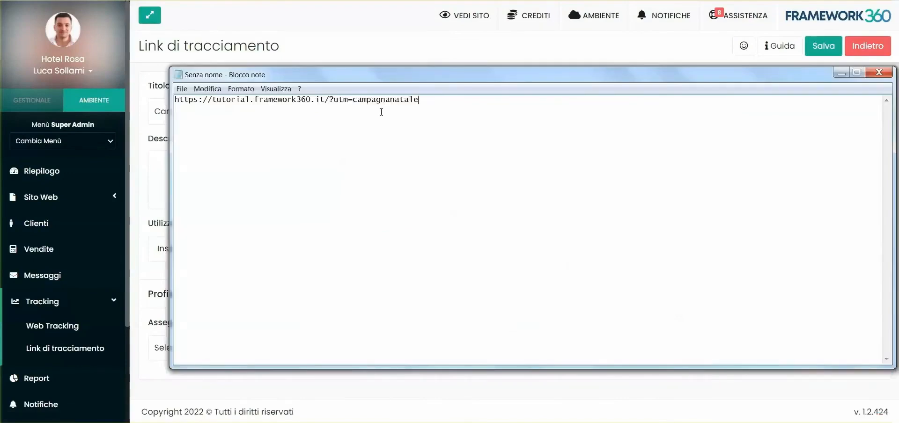
# Copy the complete tracked URL and paste it as the website URL of the Inserzione ad in Facebook Ads Manager
pyautogui.moveTo(443, 106); pyautogui.dragTo(177, 107)
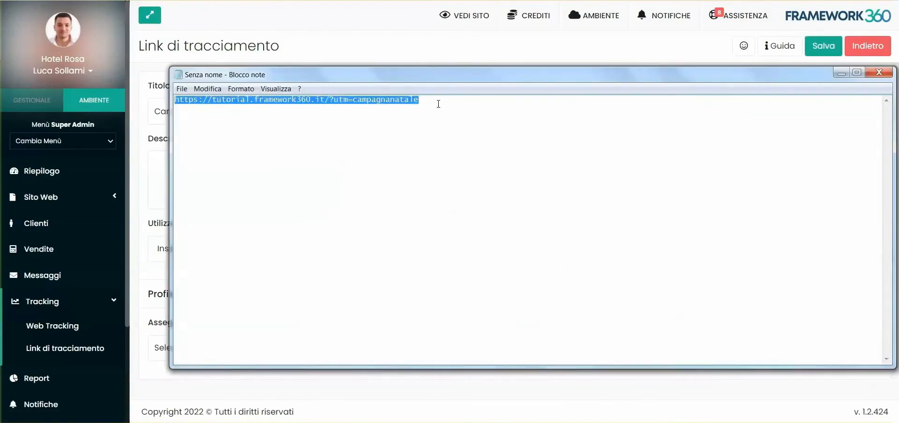
pyautogui.rightClick(401, 100)
pyautogui.click(422, 128)
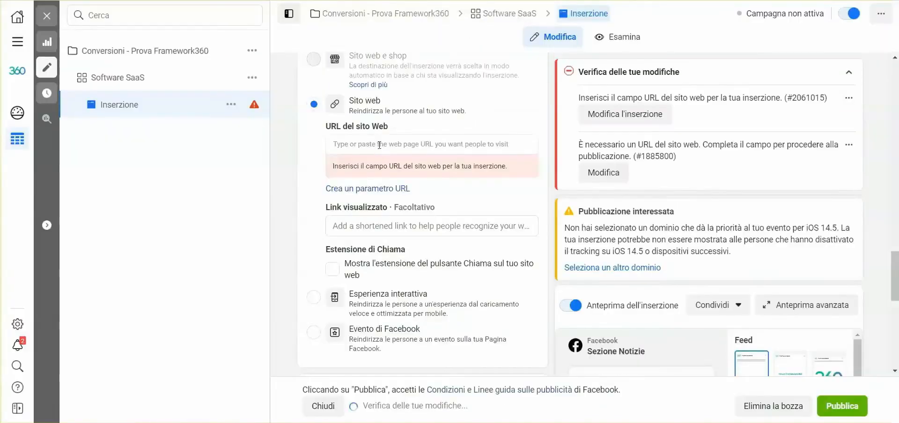
pyautogui.moveTo(323, 127); pyautogui.dragTo(395, 129)
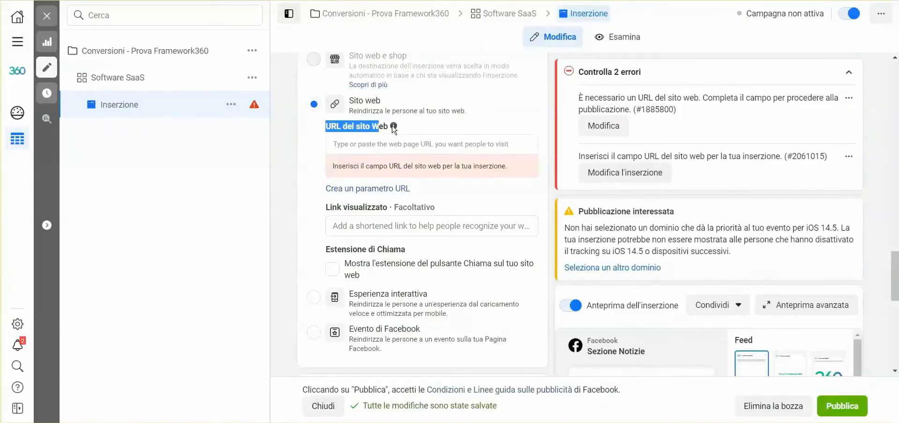
pyautogui.click(361, 145)
pyautogui.hotkey('ctrl', 'v')
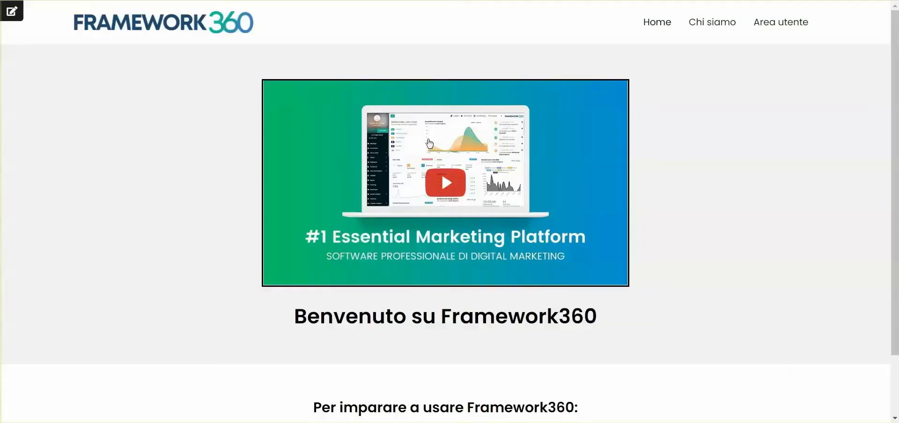
pyautogui.scroll(-2, 442, 173)
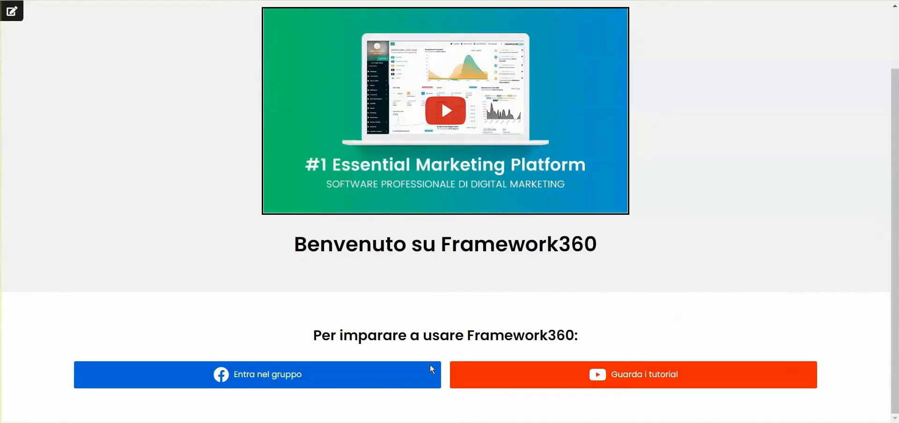
pyautogui.scroll(2, 412, 220)
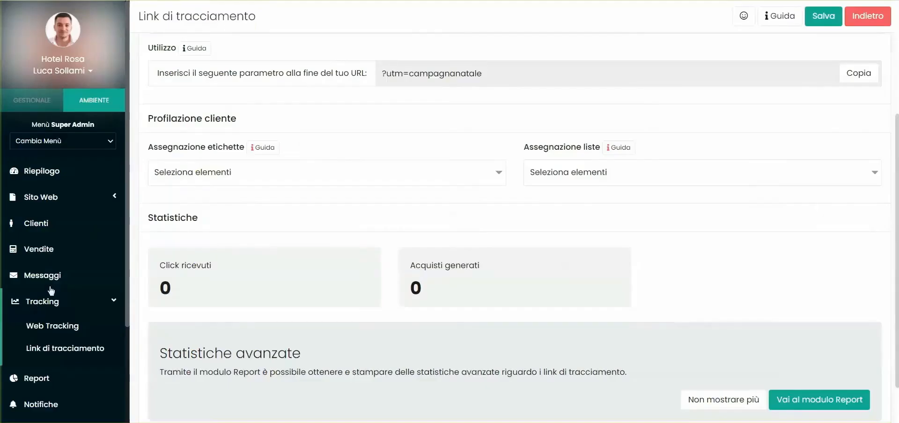
# Activate the Chiamate goal in the Web Tracking project of Framework360
pyautogui.click(57, 326)
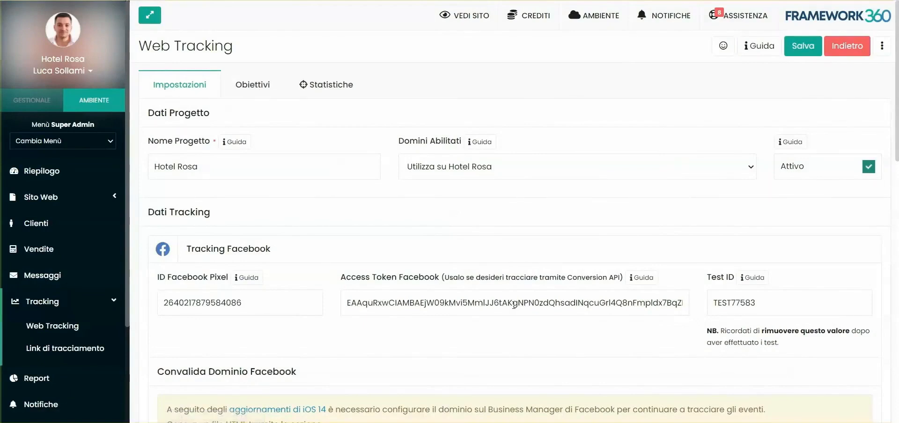
pyautogui.click(240, 84)
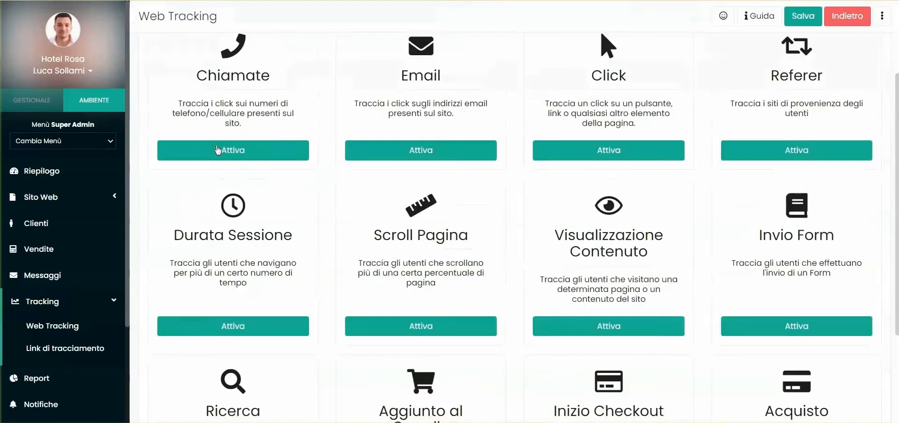
pyautogui.click(251, 151)
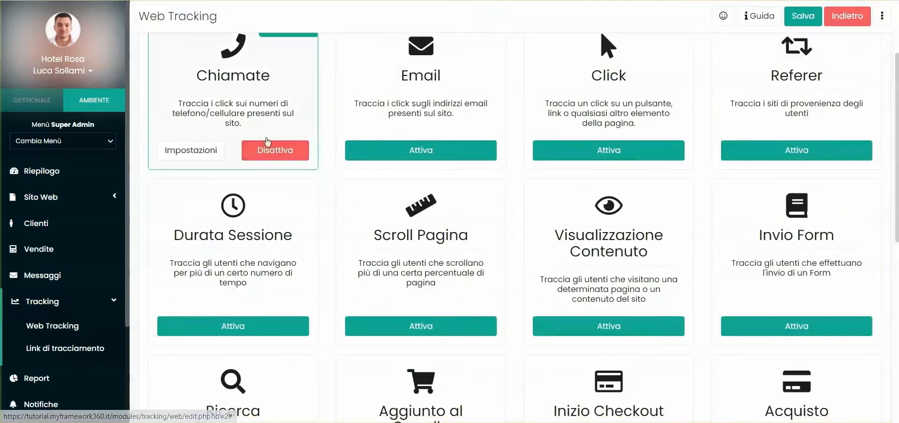
pyautogui.scroll(1, 255, 156)
# In the Chiamate settings, keep automatic number detection and set phone number covering to "Copri sempre" with the text "Visualizza Telefono"
pyautogui.scroll(-7, 255, 157)
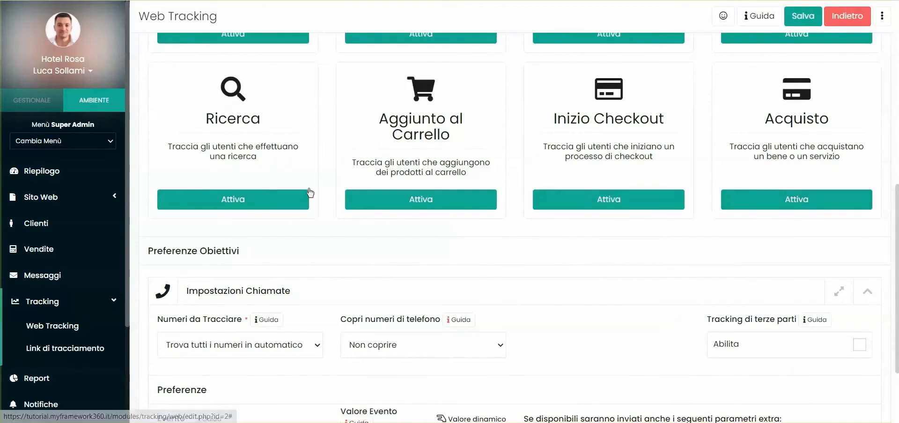
pyautogui.scroll(-2, 310, 192)
pyautogui.moveTo(151, 237); pyautogui.dragTo(322, 257)
pyautogui.click(322, 259)
pyautogui.click(427, 241)
pyautogui.click(389, 267)
pyautogui.moveTo(607, 231); pyautogui.dragTo(530, 233)
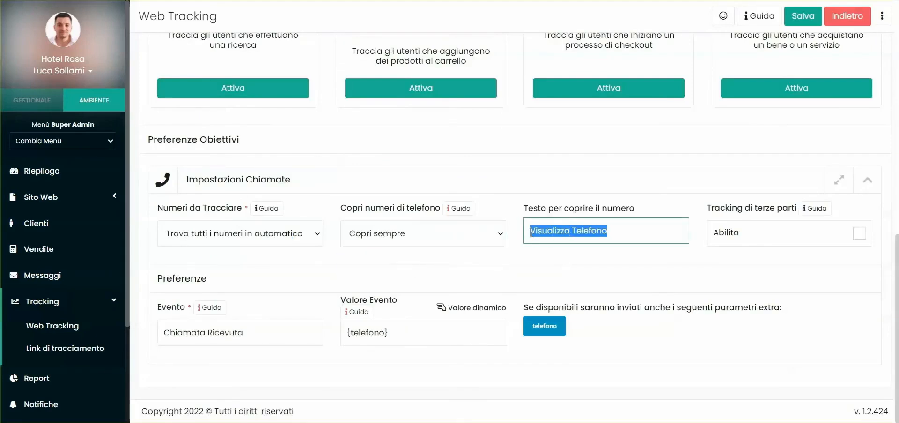
# Enable third-party tracking for the Chiamate goal, keep Contact as the Facebook Pixel event, and save the Web Tracking project
pyautogui.click(859, 234)
pyautogui.scroll(-2, 259, 292)
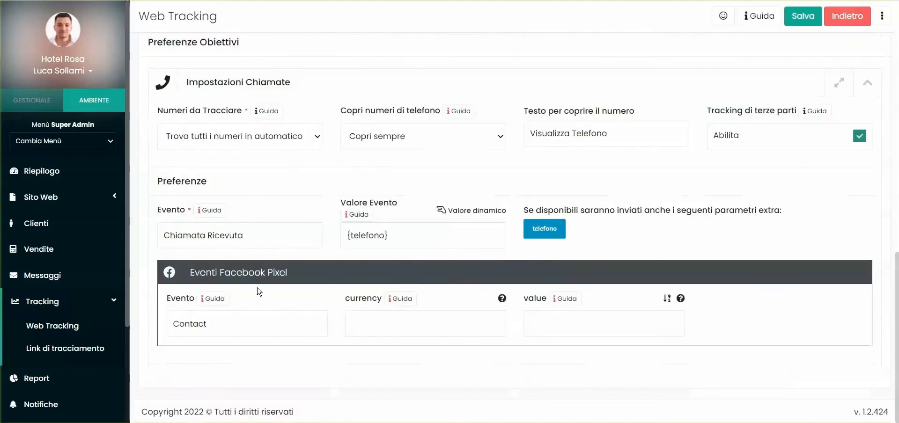
pyautogui.click(219, 326)
pyautogui.doubleClick(224, 327)
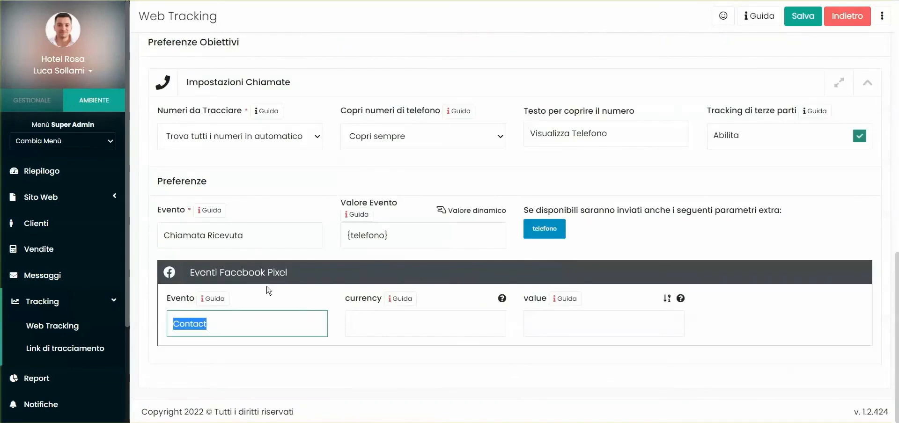
pyautogui.click(195, 328)
pyautogui.click(811, 17)
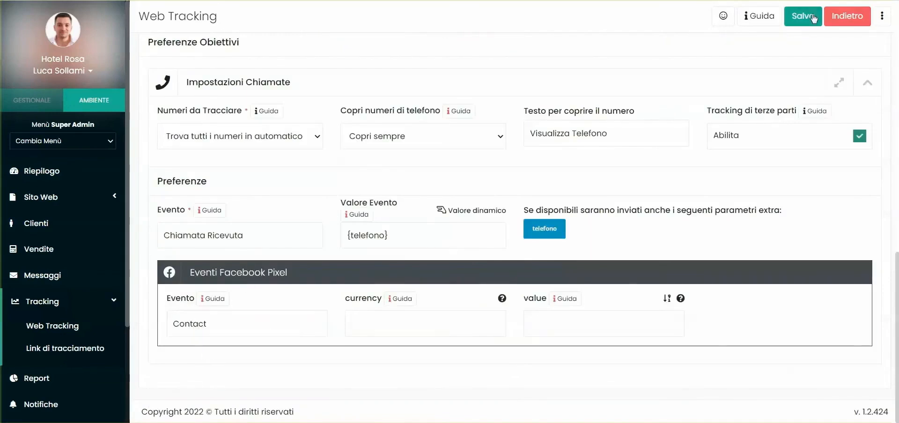
# Add a text block below the homepage's "Benvenuto su Framework360" heading reading "Chiamaci al numero:" followed by the phone number
pyautogui.click(44, 200)
pyautogui.click(39, 222)
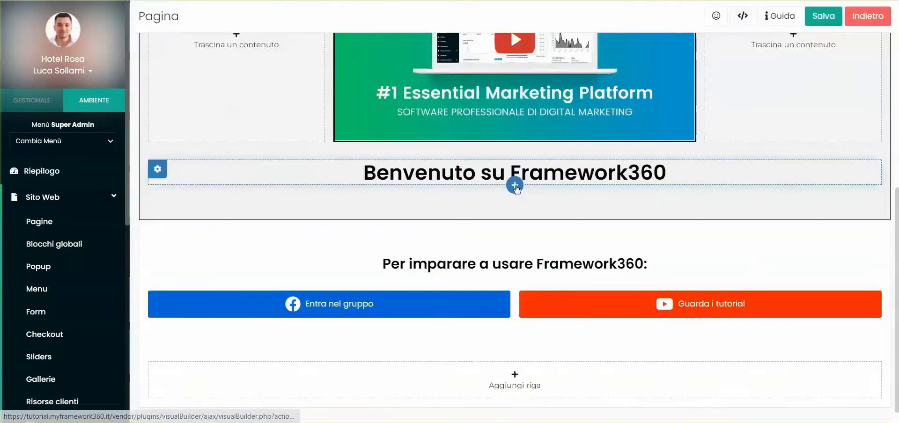
pyautogui.click(515, 187)
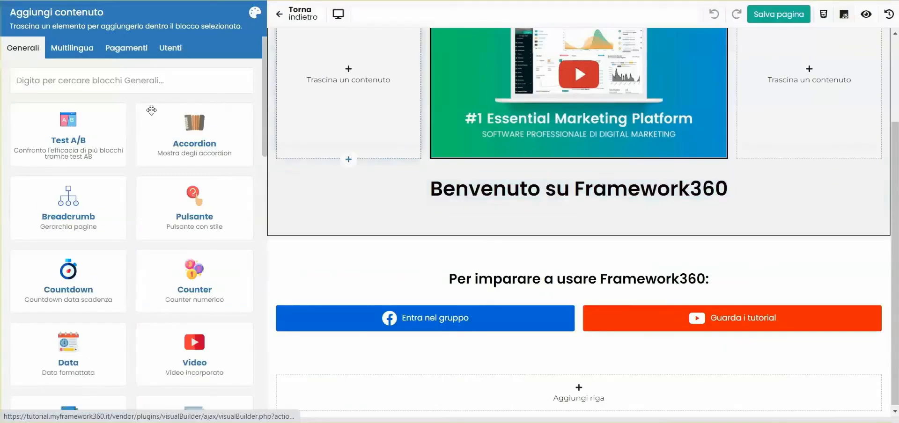
pyautogui.write('tes')
pyautogui.moveTo(181, 145); pyautogui.dragTo(519, 201)
pyautogui.write('Chiamaci al numero:')
pyautogui.hotkey('ctrl', 'v')
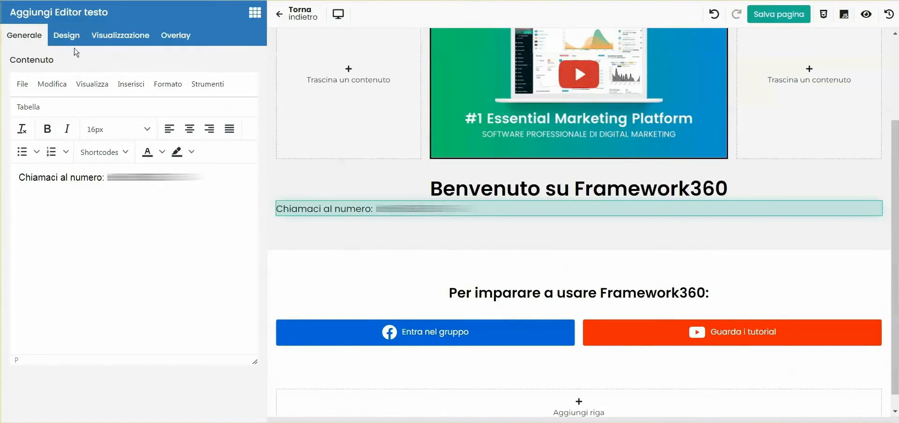
# Center the new text block horizontally and save the page, applying the changes to the current site only
pyautogui.click(67, 35)
pyautogui.scroll(-3, 134, 253)
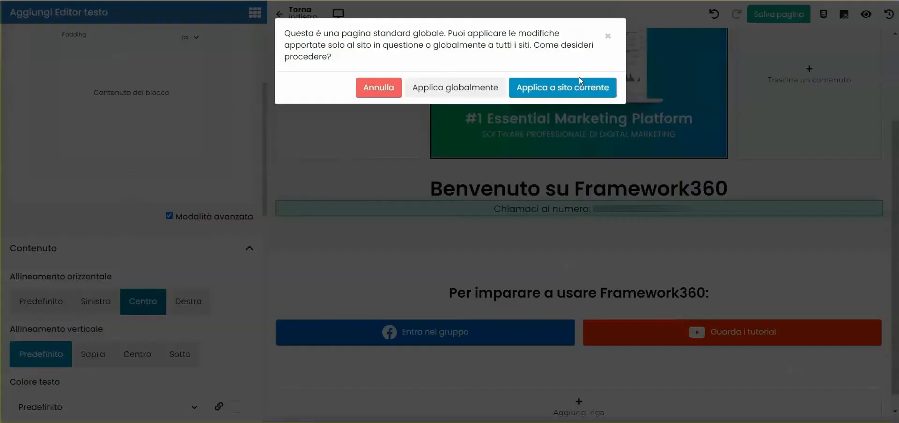
pyautogui.click(581, 82)
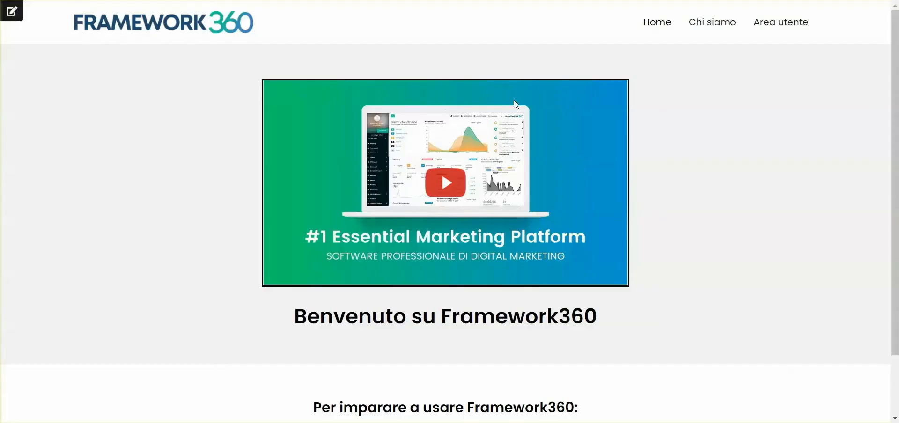
# Reload the live homepage, reveal the number behind "Visualizza Telefono" to check the covering, and reload the page again
pyautogui.press('F5')
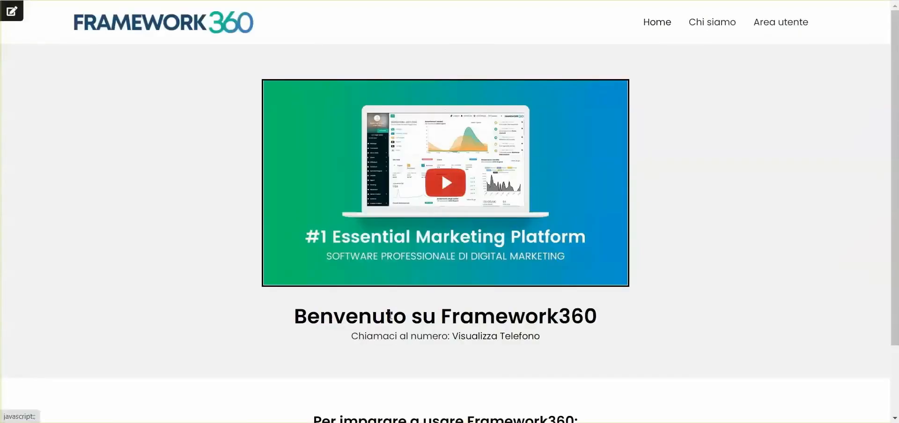
pyautogui.scroll(-1, 644, 332)
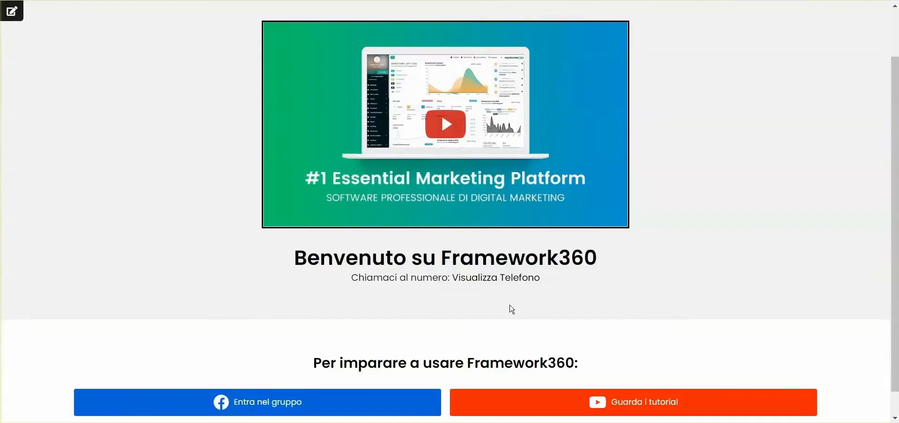
pyautogui.click(504, 280)
pyautogui.moveTo(562, 281); pyautogui.dragTo(461, 281)
pyautogui.press('F5')
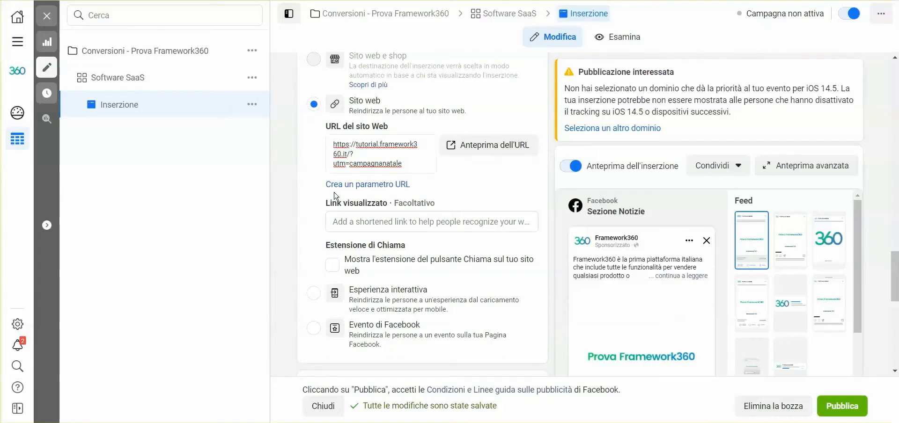
# Preview the ad's campagnanatale URL and reveal the number behind "Visualizza Telefono" on the landing page
pyautogui.click(491, 146)
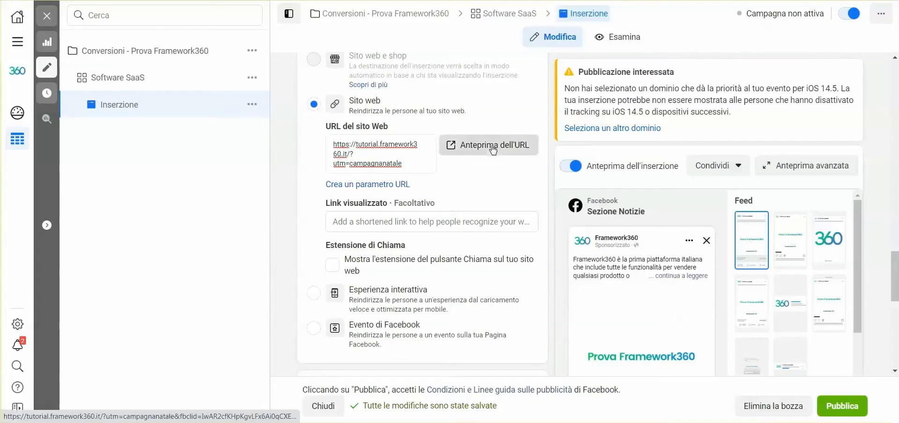
pyautogui.scroll(-2, 554, 264)
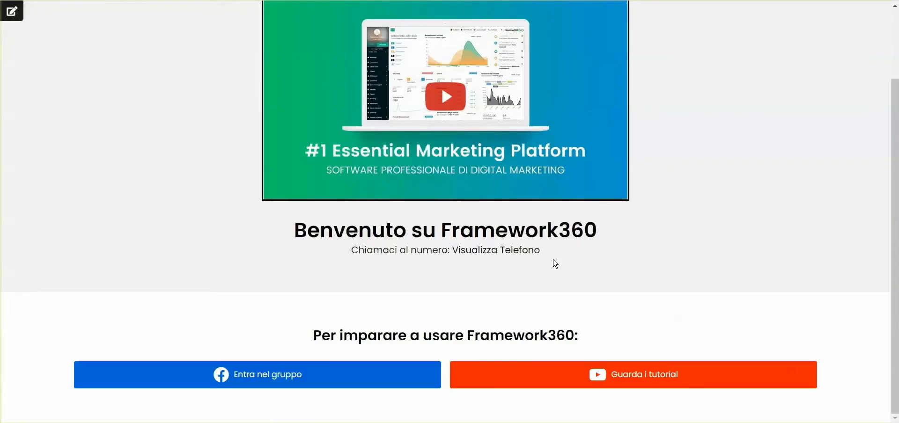
pyautogui.click(487, 252)
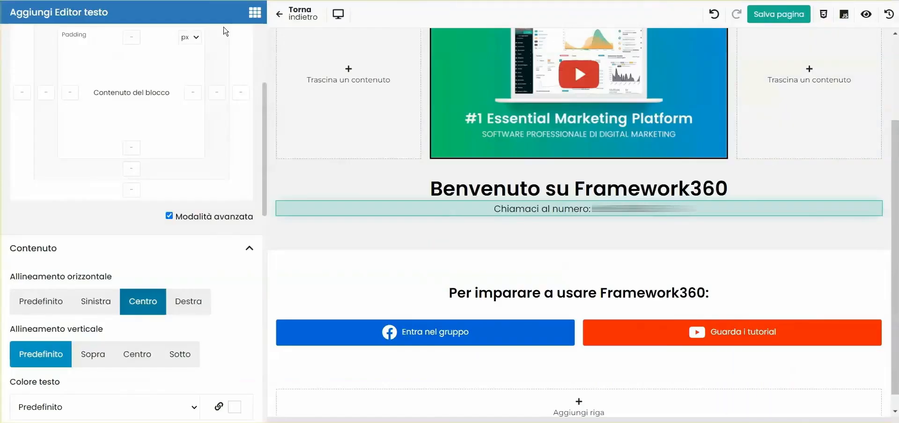
# Open the Campagna Natale tracking link in Framework360 and check its Click ricevuti and Chiamata Ricevuta statistics
pyautogui.click(255, 13)
pyautogui.scroll(-5, 70, 244)
pyautogui.click(44, 227)
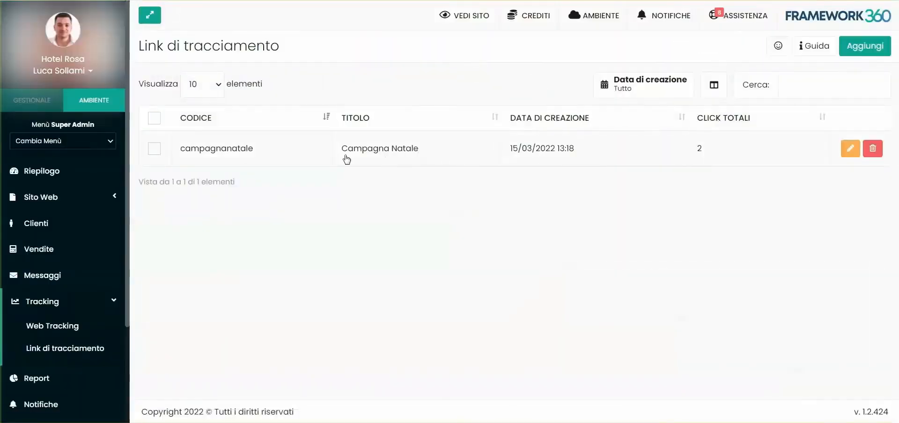
pyautogui.doubleClick(328, 147)
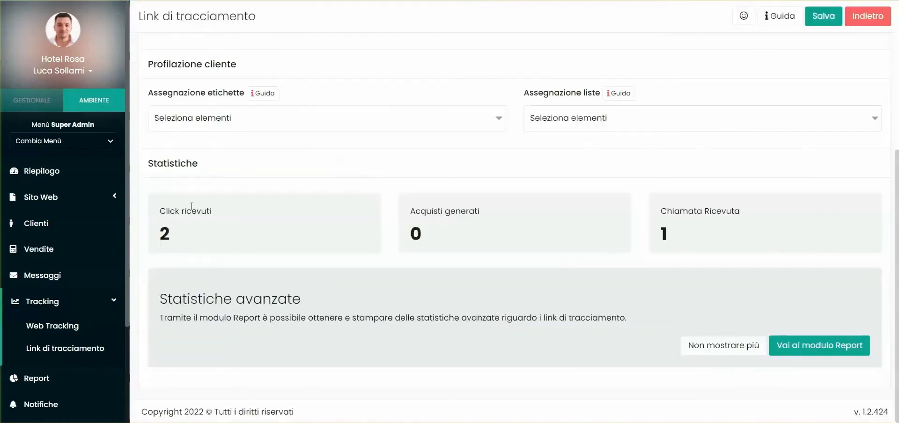
pyautogui.moveTo(660, 212); pyautogui.dragTo(731, 219)
pyautogui.click(688, 219)
# Open the Web Tracking project separately and review the Chiamate goal's number-covering text and Facebook Pixel event
pyautogui.rightClick(52, 328)
pyautogui.click(127, 237)
pyautogui.hotkey('ctrl', 'Tab')
pyautogui.click(208, 148)
pyautogui.scroll(-12, 151, 151)
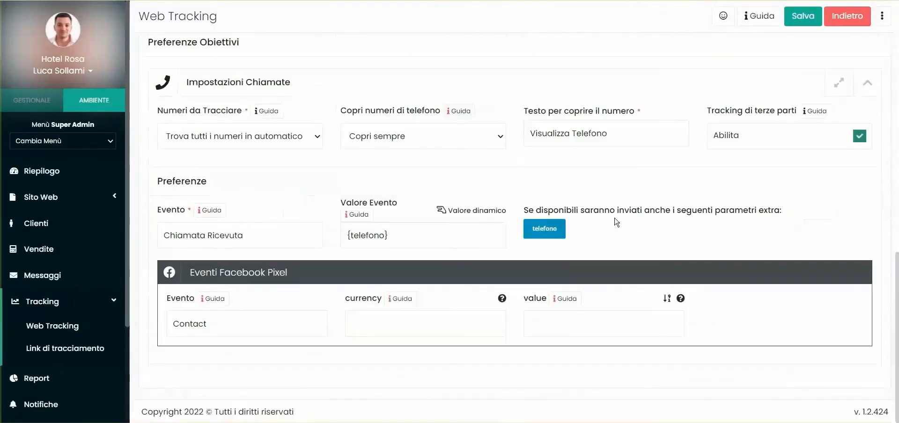
pyautogui.tripleClick(586, 133)
pyautogui.doubleClick(213, 322)
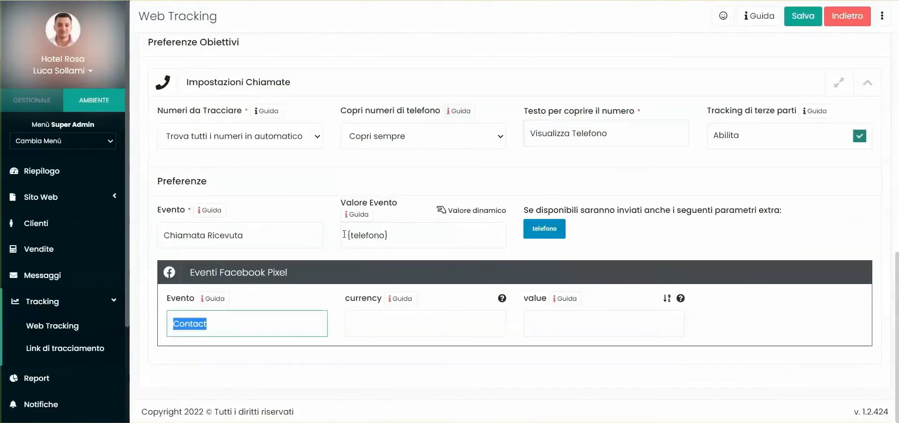
# View the Web Tracking project's statistics and the details of the Chiamata Ricevuta event
pyautogui.scroll(10, 343, 238)
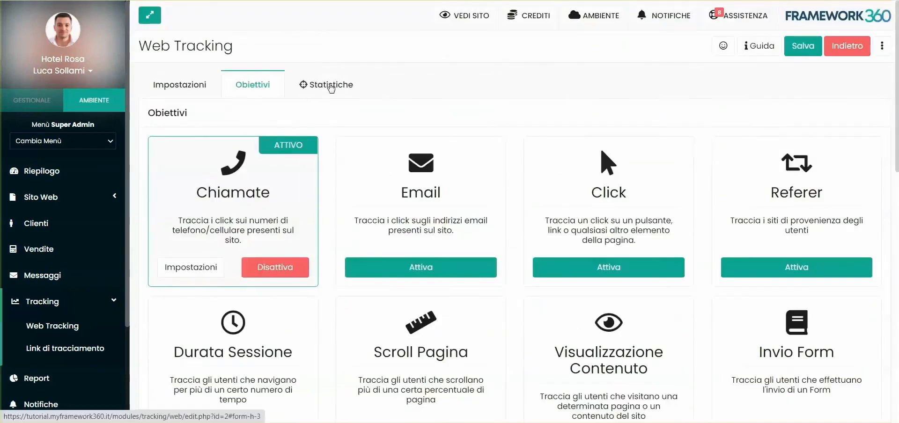
pyautogui.click(304, 89)
pyautogui.click(781, 212)
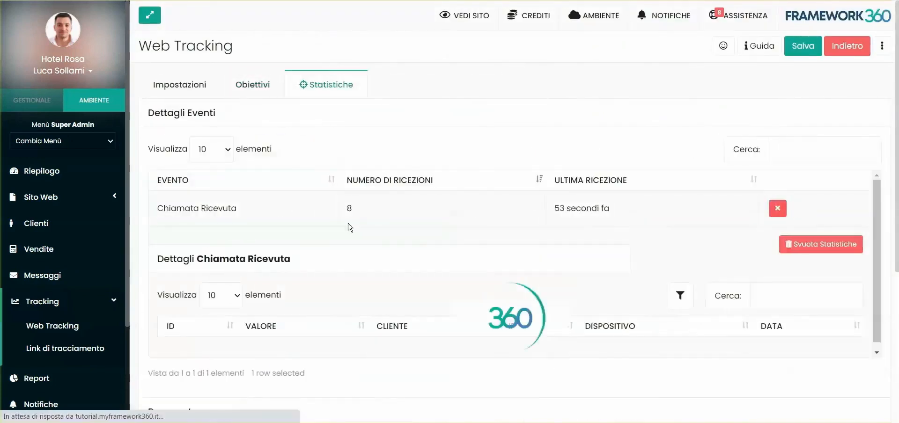
pyautogui.scroll(-5, 515, 199)
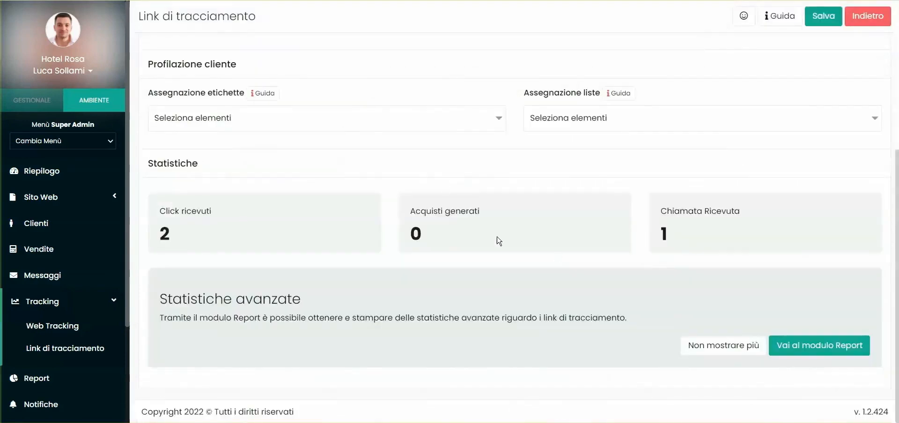
# Return to the Campagna Natale tracking link and view the labels available under Assegnazione etichette
pyautogui.scroll(5, 497, 241)
pyautogui.doubleClick(444, 250)
pyautogui.click(457, 227)
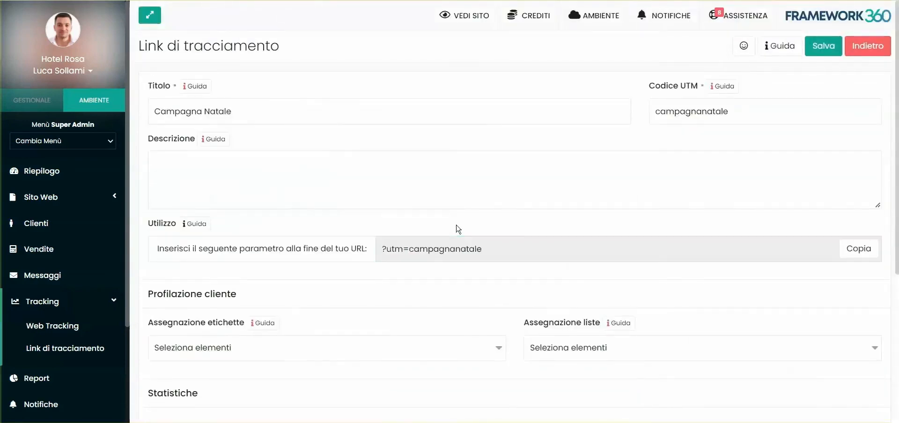
pyautogui.scroll(-3, 449, 225)
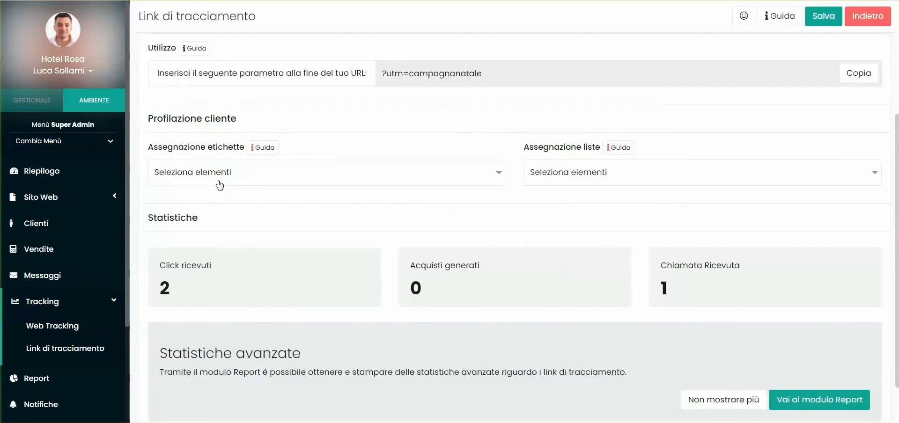
pyautogui.click(241, 177)
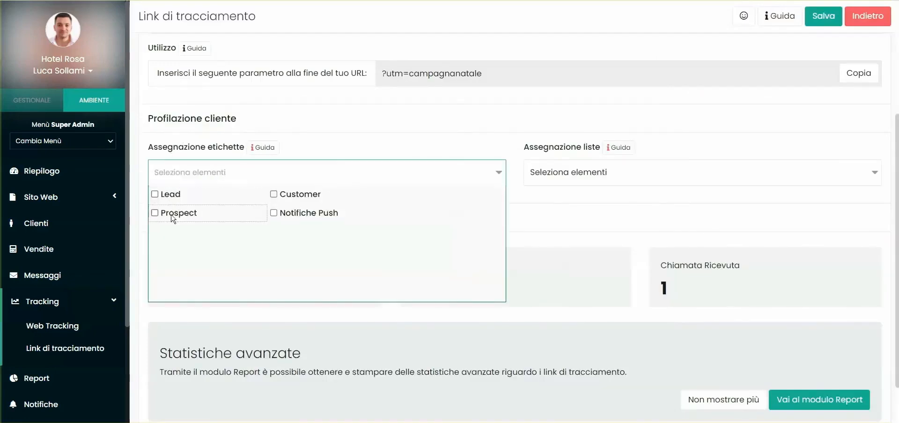
pyautogui.click(323, 153)
# Open the Clienti settings separately and view the Etichette configuration
pyautogui.scroll(-3, 34, 276)
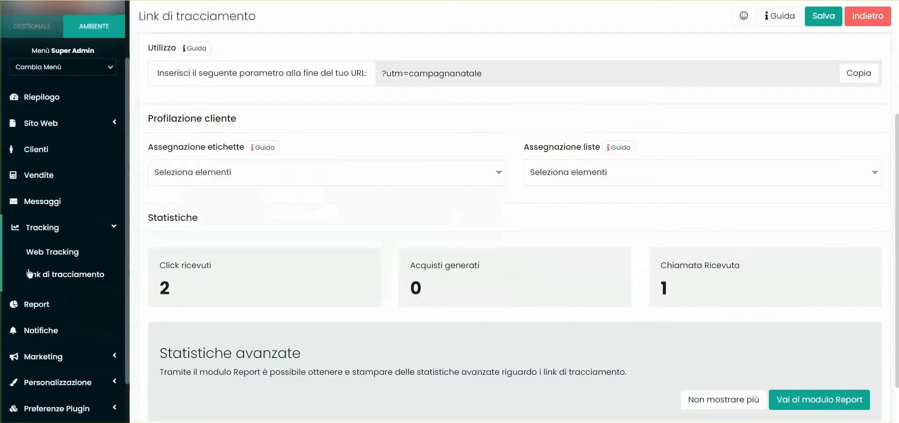
pyautogui.click(56, 386)
pyautogui.scroll(-3, 56, 299)
pyautogui.rightClick(48, 291)
pyautogui.click(66, 301)
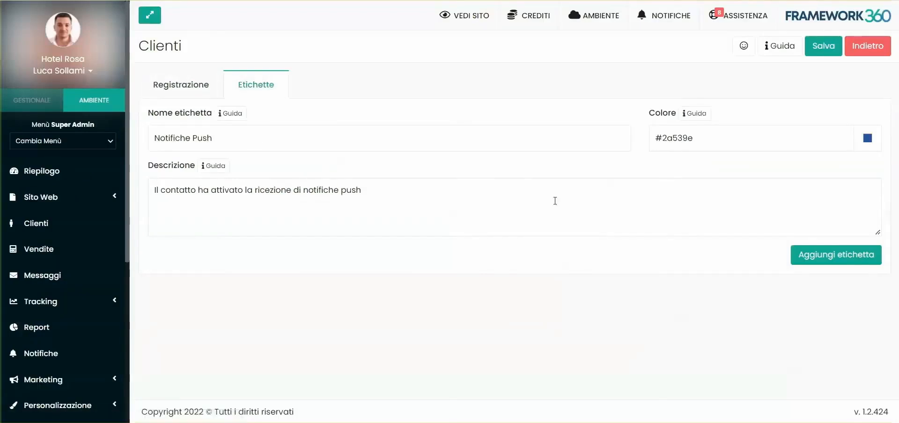
# Add a blank label below Notifiche Push and delete it again
pyautogui.click(853, 257)
pyautogui.scroll(-1, 193, 265)
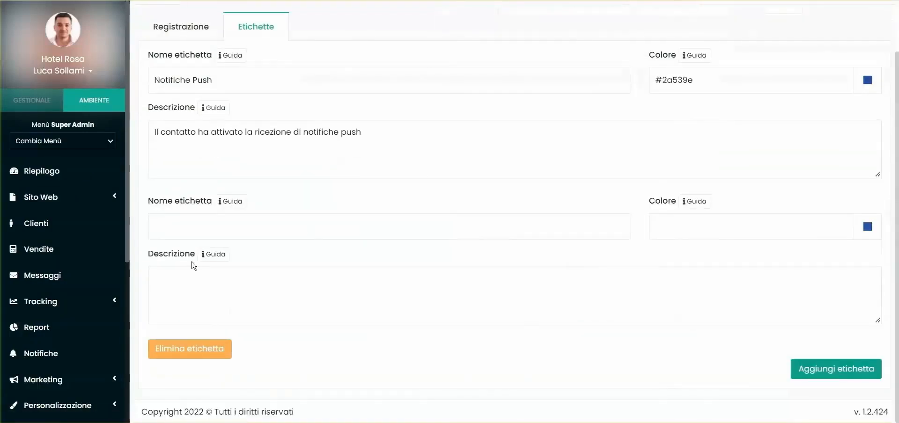
pyautogui.click(169, 354)
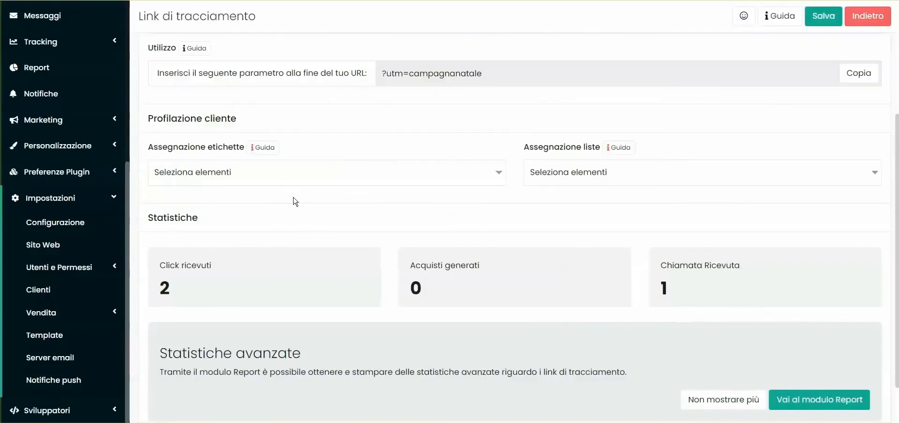
# Examine the label and list choices under Profilazione cliente for the Campagna Natale link, leaving all unselected
pyautogui.scroll(3, 285, 187)
pyautogui.scroll(-4, 417, 200)
pyautogui.click(247, 120)
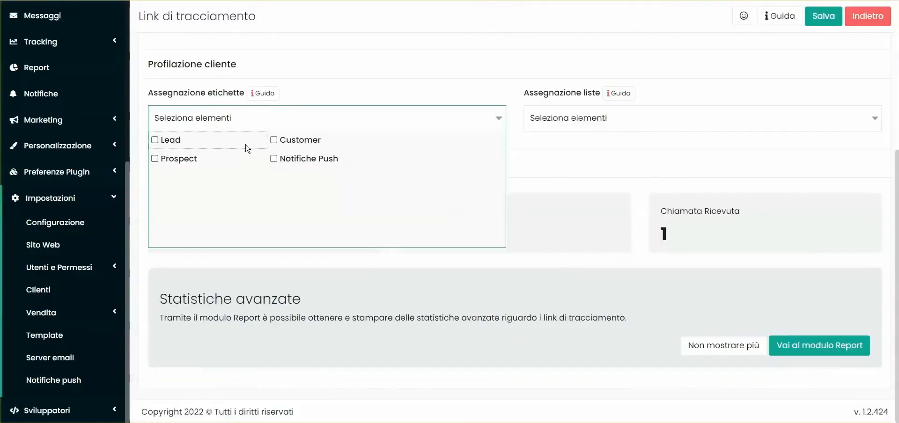
pyautogui.click(621, 167)
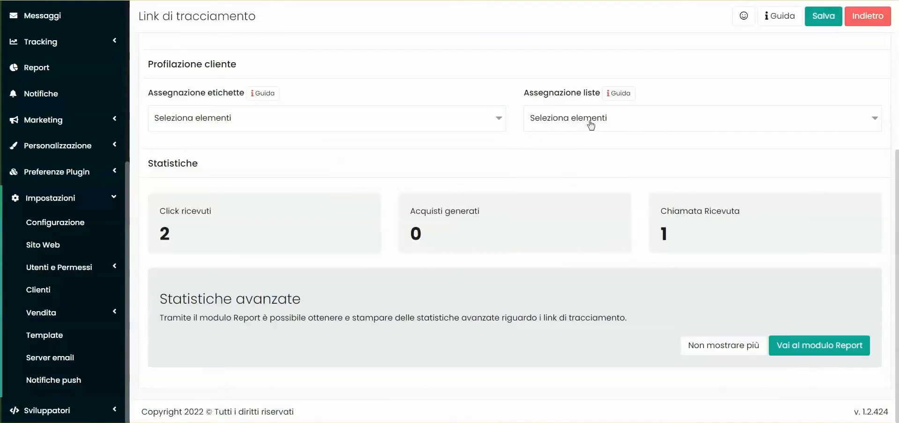
pyautogui.scroll(5, 290, 91)
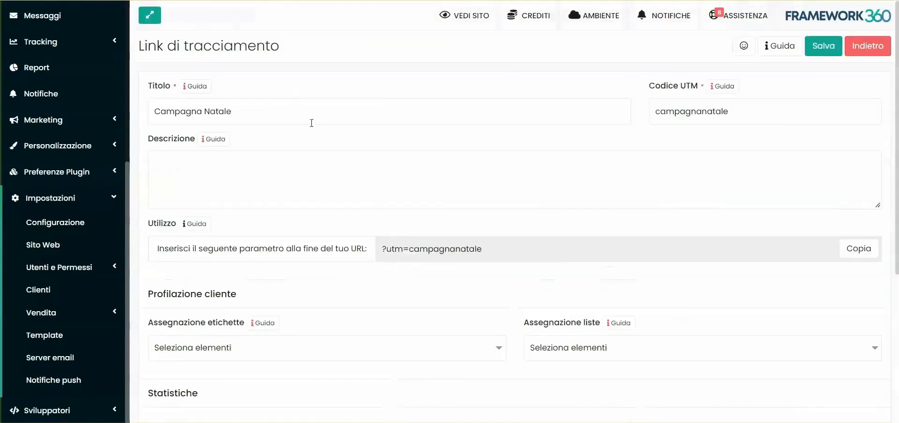
pyautogui.scroll(-5, 248, 129)
pyautogui.click(585, 127)
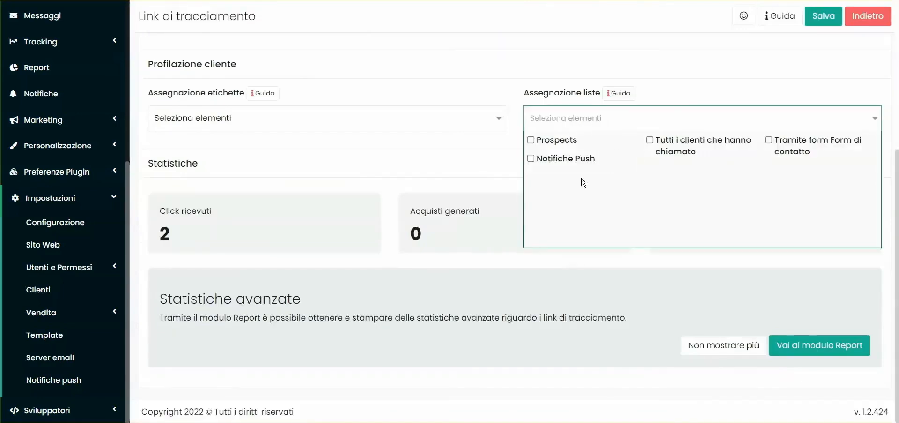
pyautogui.click(395, 171)
# Expand the Marketing section and locate Destinatari, where recipient lists are managed
pyautogui.scroll(5, 21, 206)
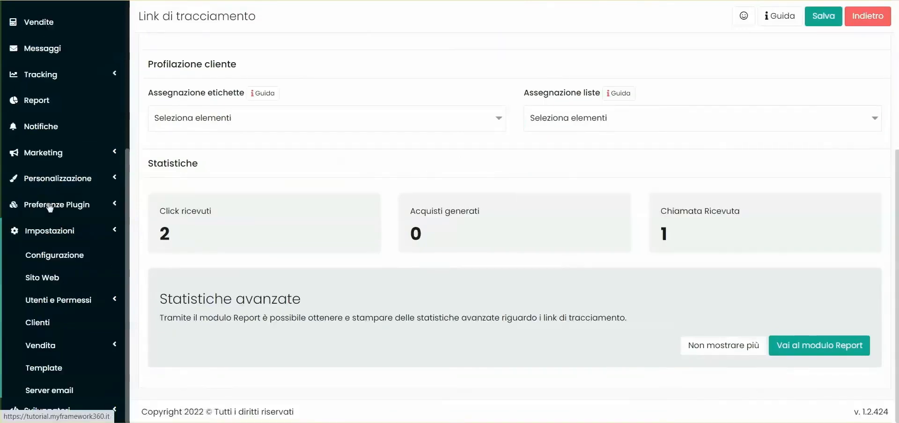
pyautogui.click(45, 306)
pyautogui.scroll(-3, 60, 276)
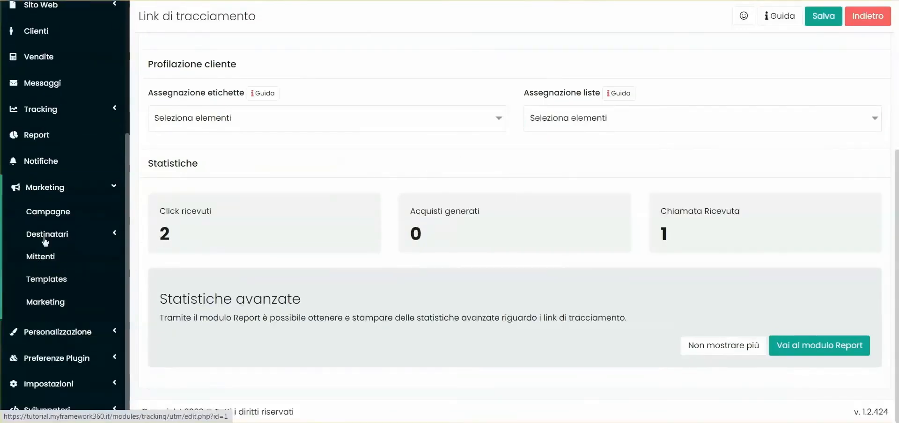